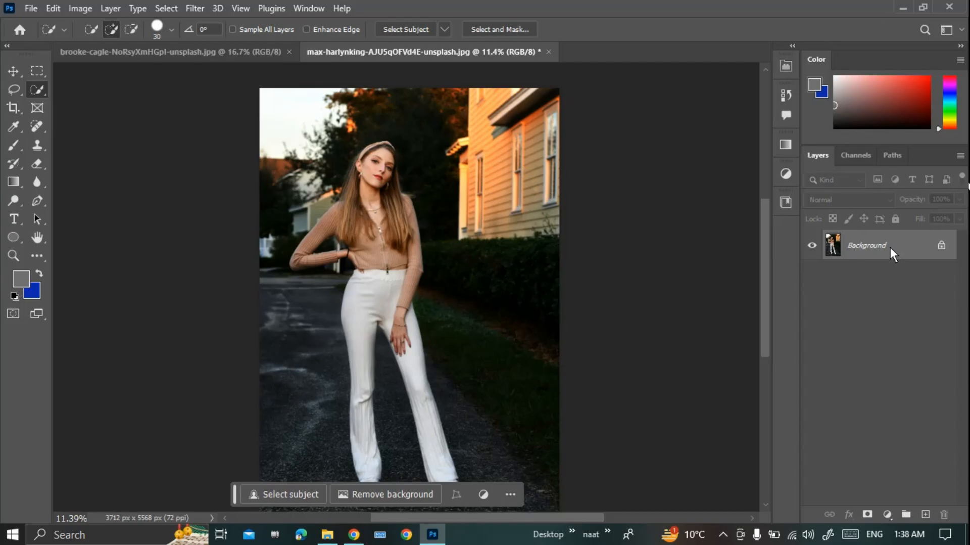
- Duplicate the Background layer, select the woman on the copy with Quick Selection, and add a layer mask from that selection
key(ctrl+j)
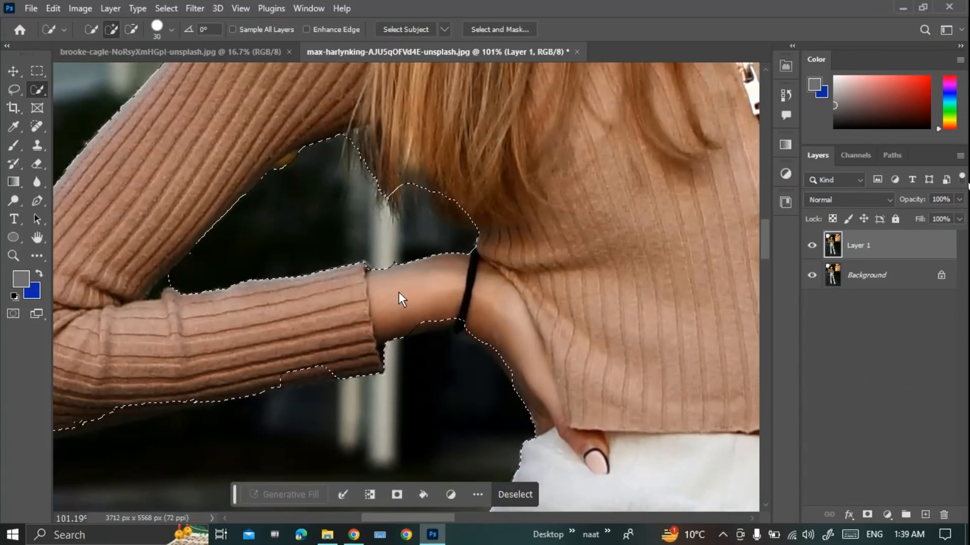
key(alt)
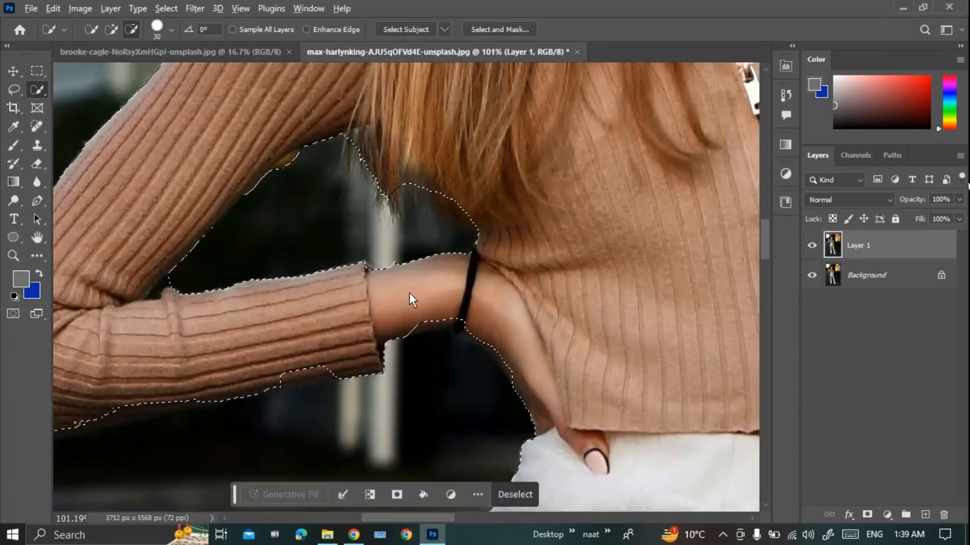
scroll(409, 293, down, 6)
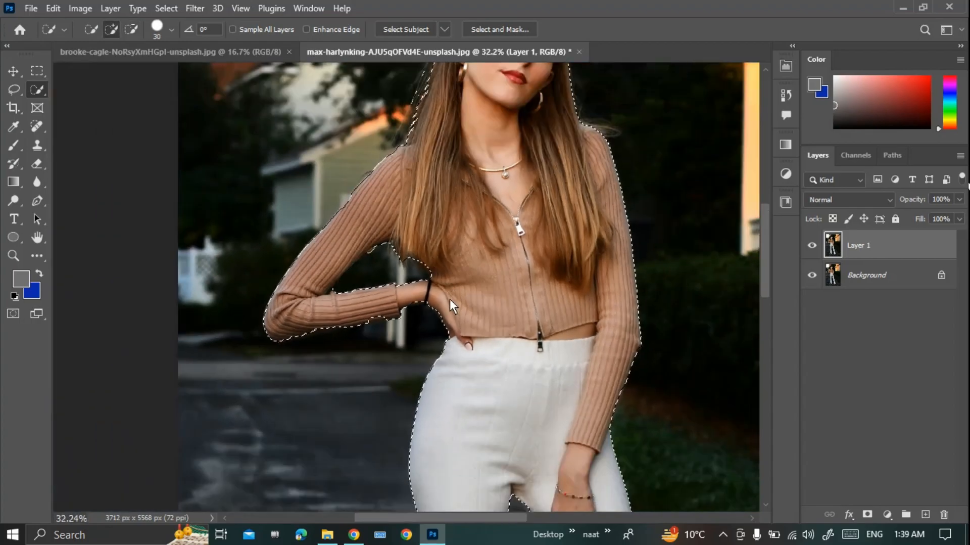
scroll(450, 298, up, 5)
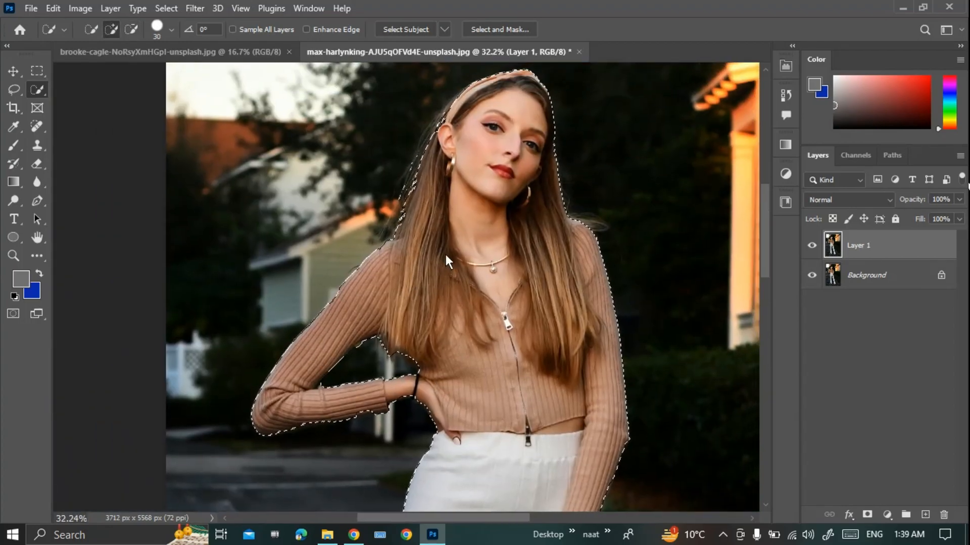
scroll(445, 253, down, 3)
drag(472, 265, 419, 240)
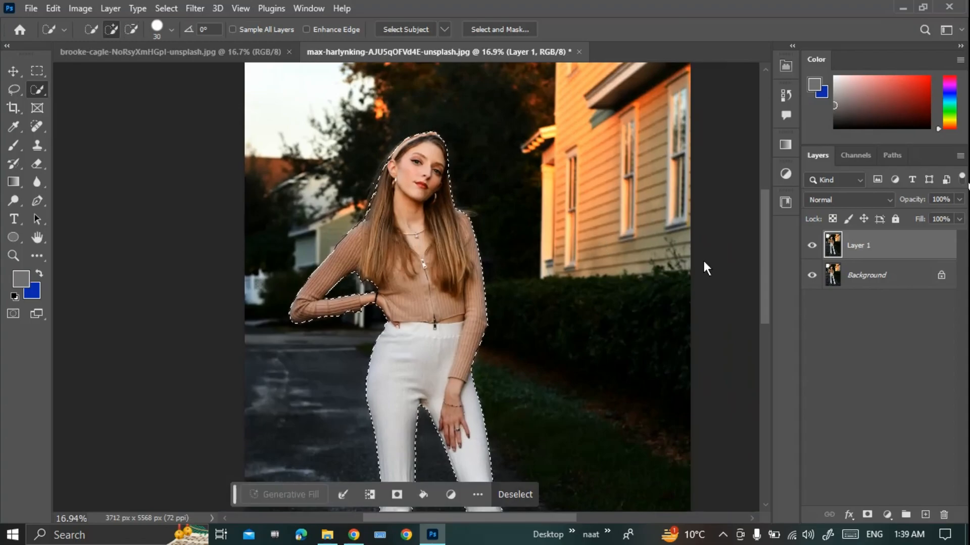
click(869, 514)
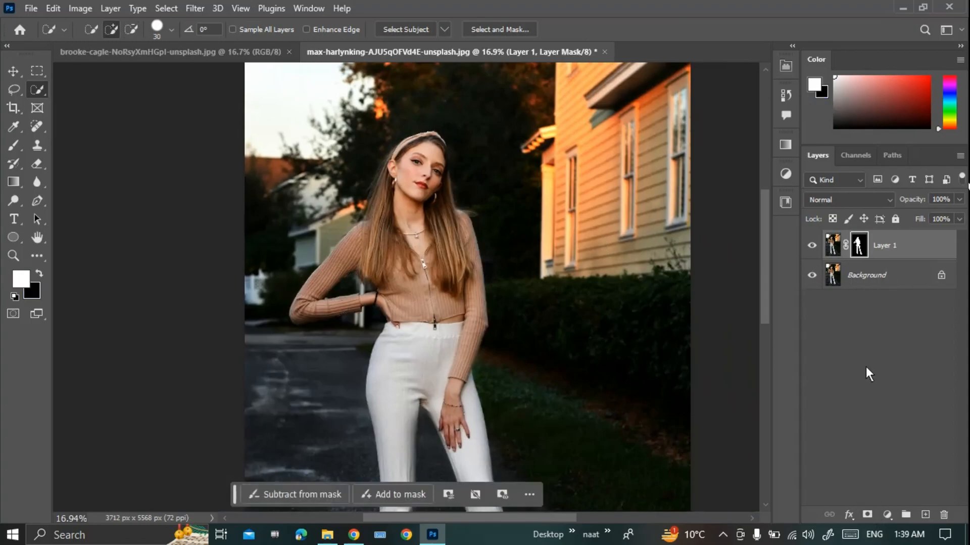
- Duplicate the Background layer again and load Layer 1's mask as a selection on this new copy
click(865, 278)
key(ctrl+j)
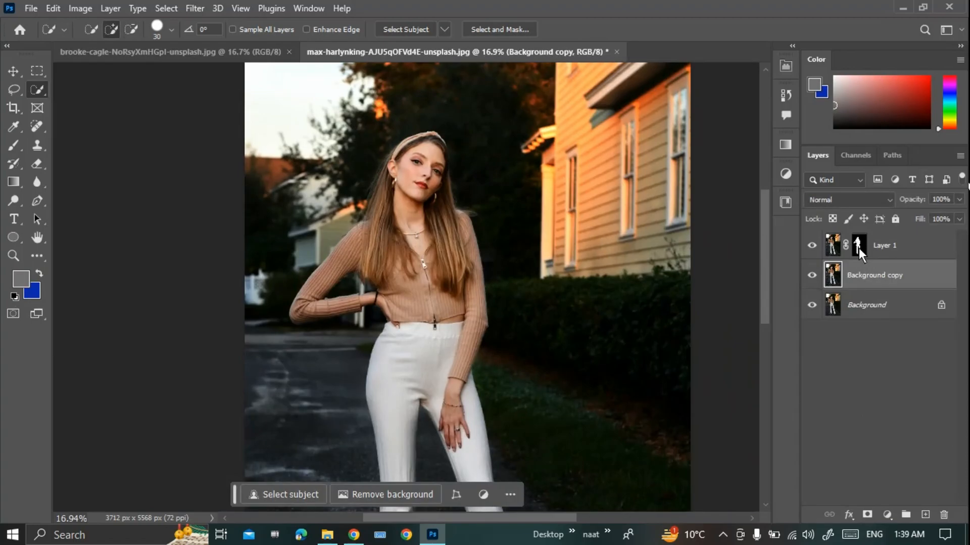
ctrl+click(859, 248)
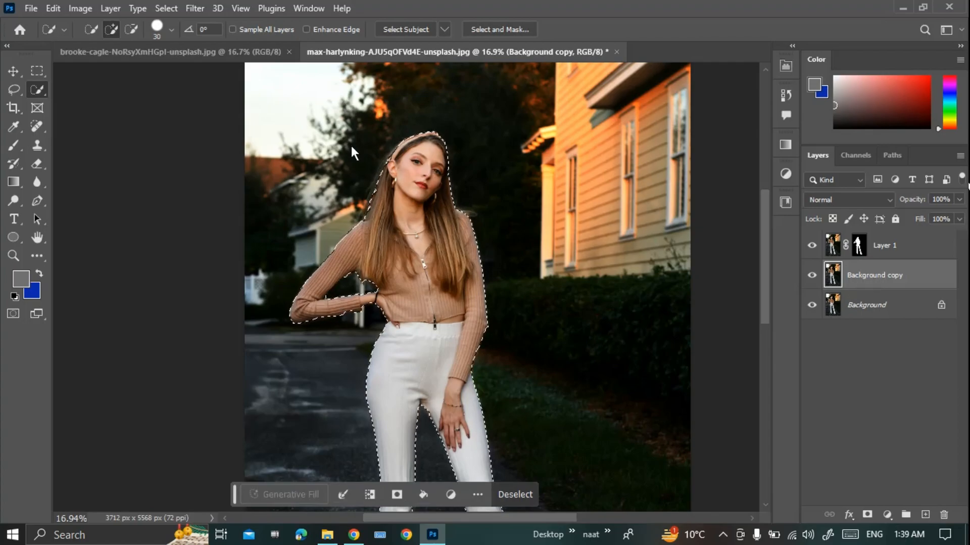
- Expand the selection around the woman by 30 pixels
click(168, 10)
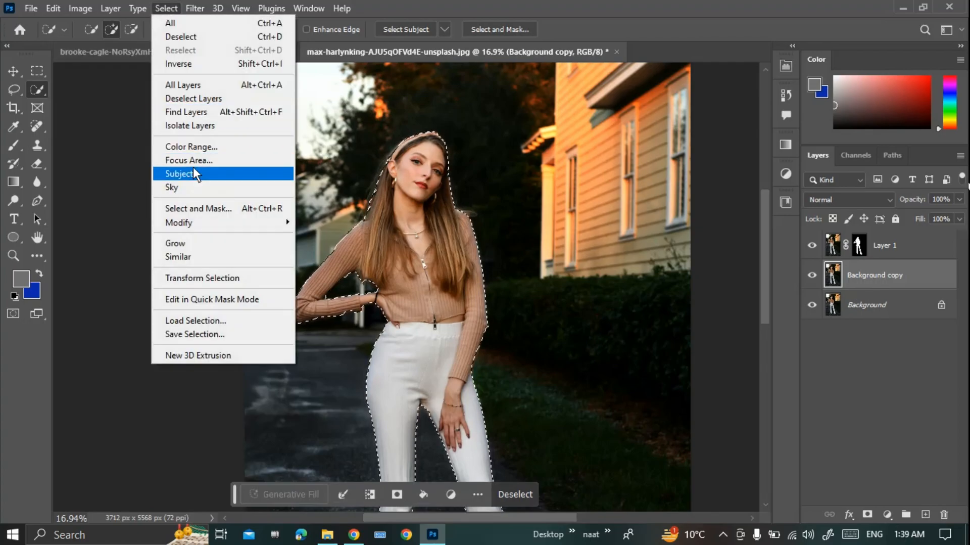
mouse_move(283, 226)
click(323, 244)
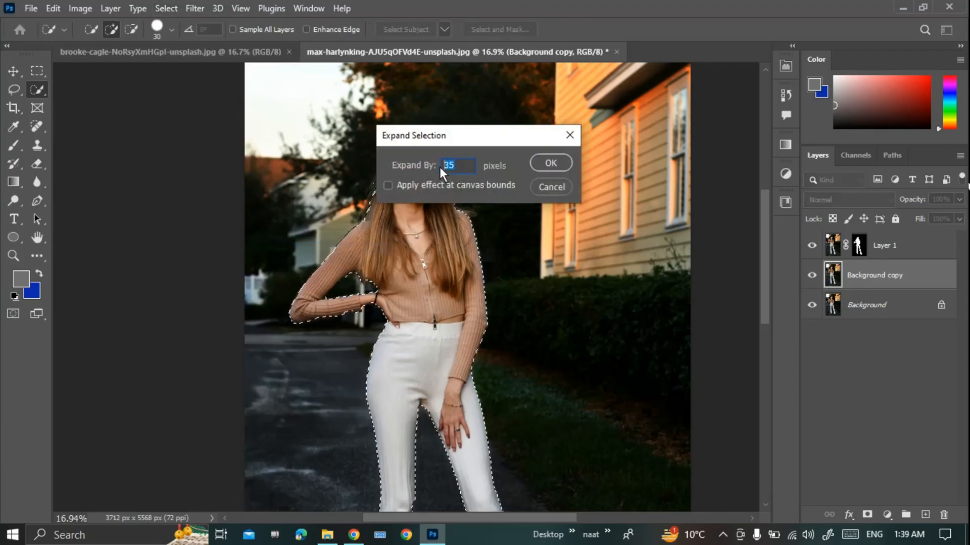
text(30)
key(Return)
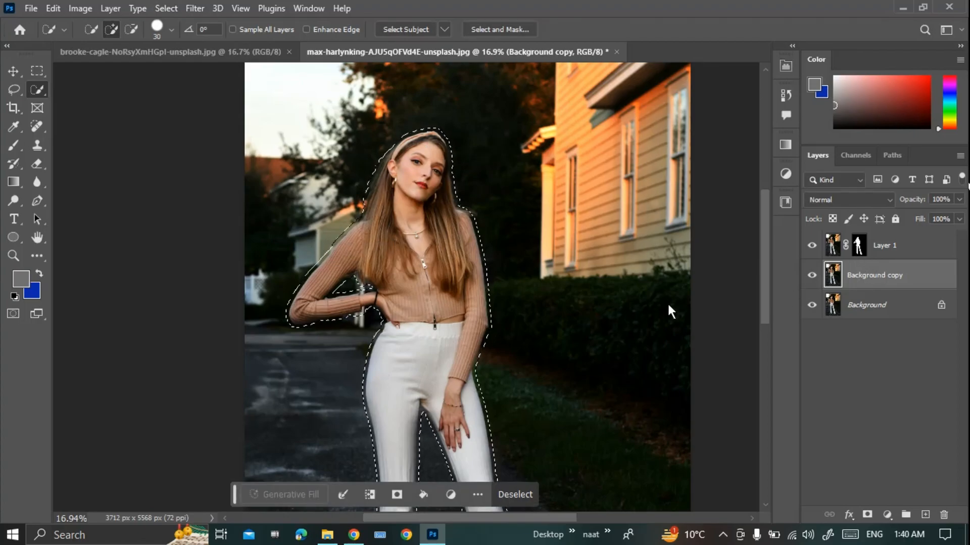
- Fill the expanded selection on Background copy with Content-Aware contents to remove the woman from that layer
key(shift+F5)
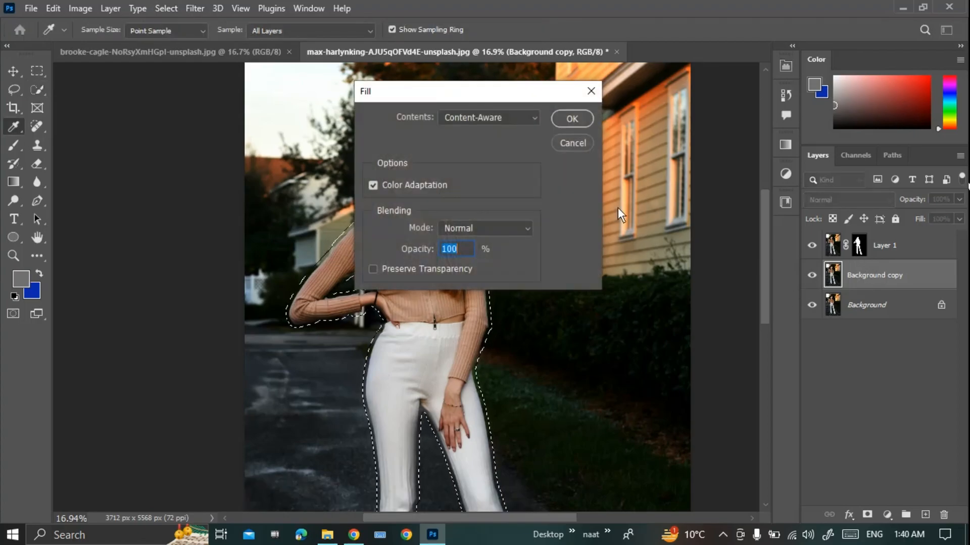
click(523, 117)
click(523, 117)
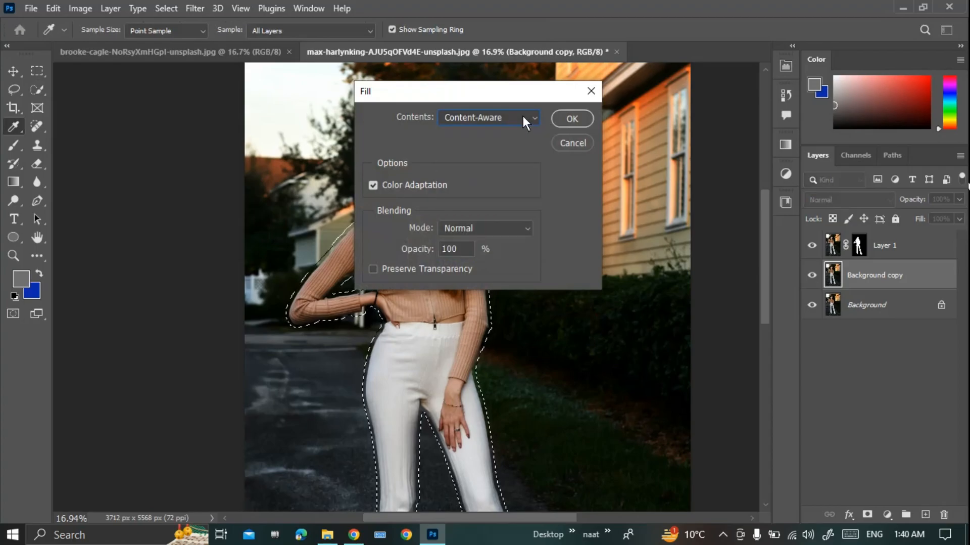
click(572, 119)
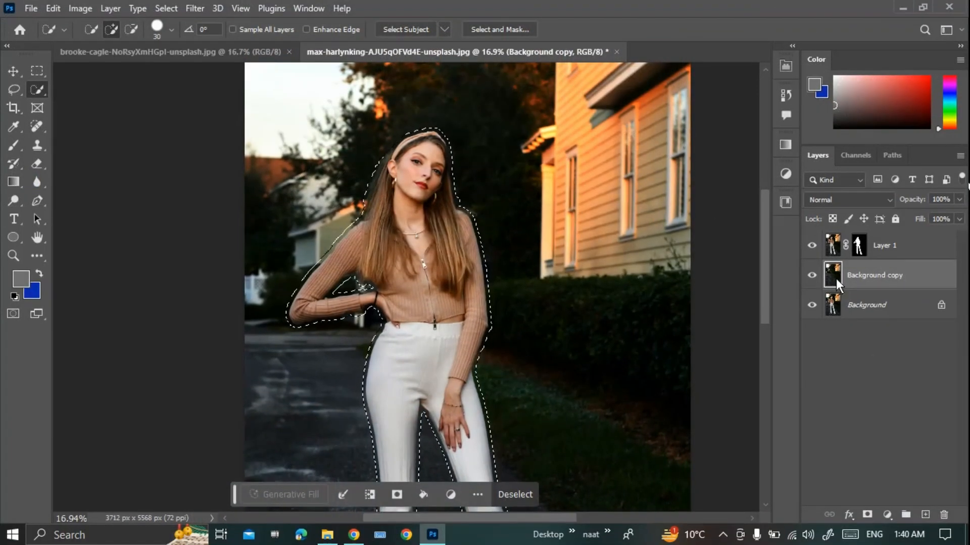
- Toggle the visibility of Layer 1 and Background copy to check the filled background against the original
click(812, 245)
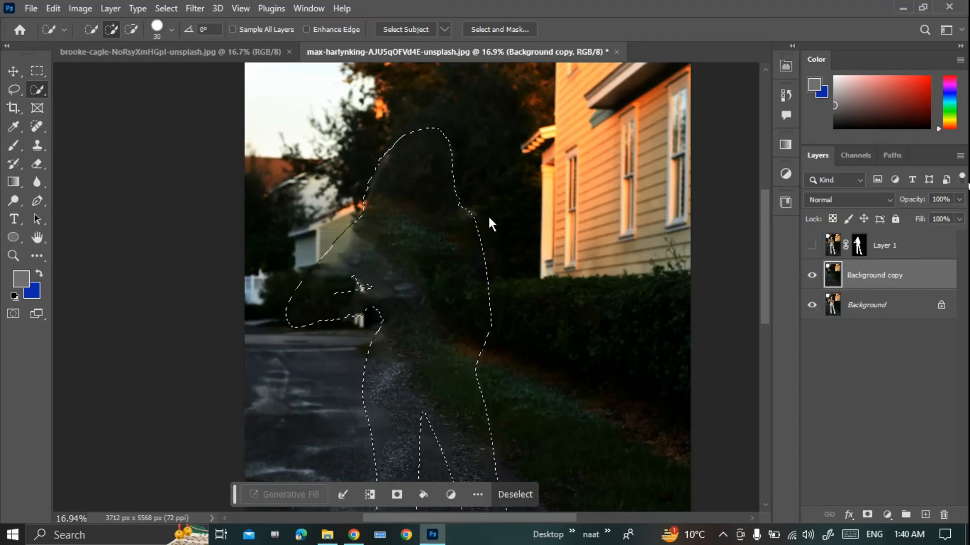
click(811, 298)
click(812, 274)
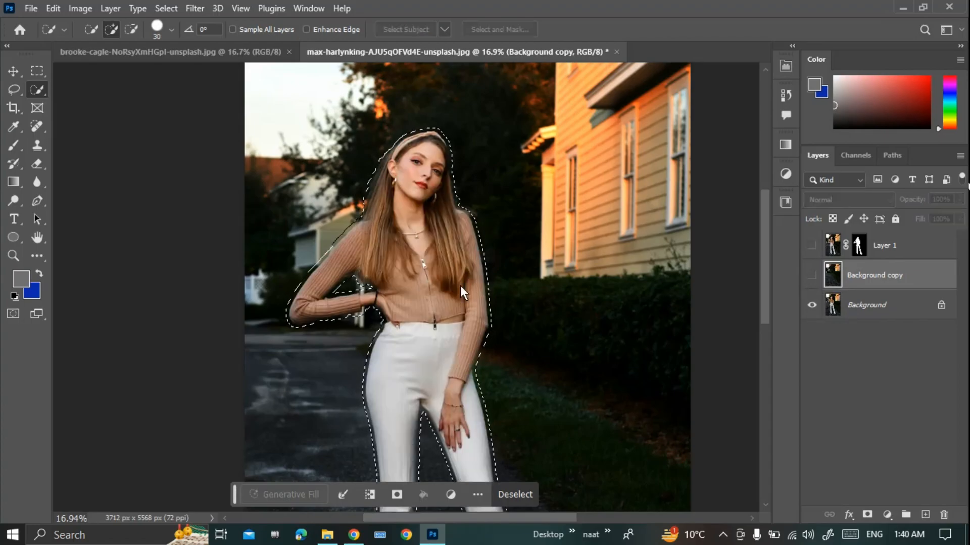
click(812, 273)
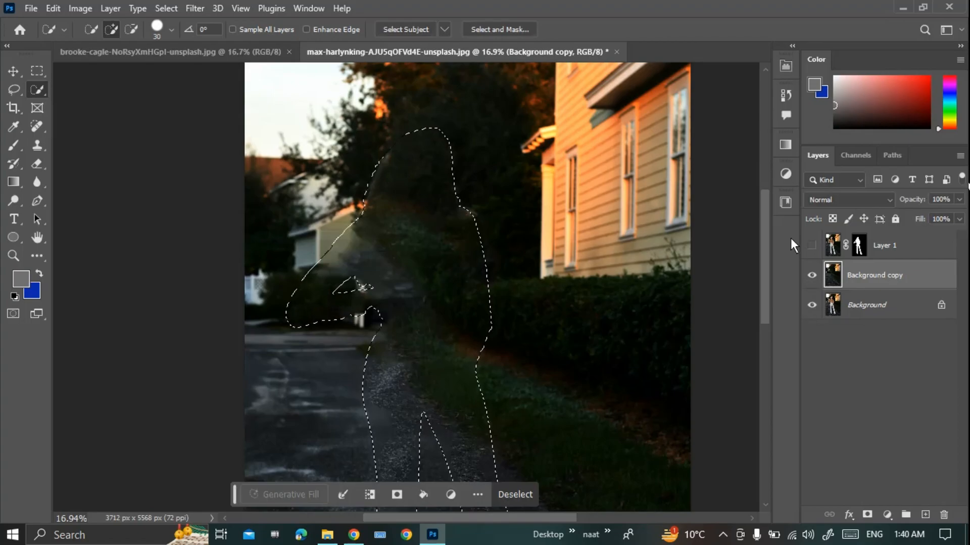
click(812, 244)
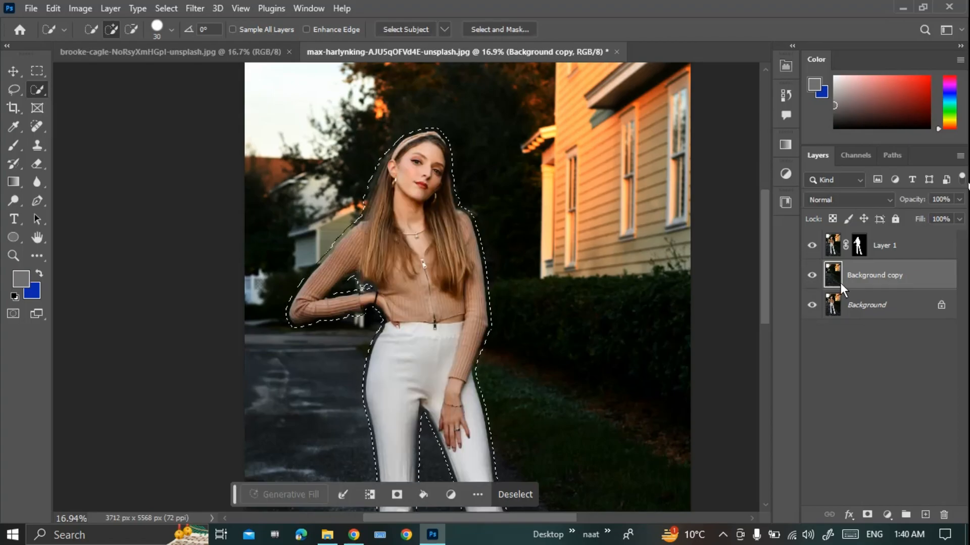
- Clear the selection and start a Tilt-Shift blur of 234 px on Background copy, centred near the woman's knees
key(ctrl+d)
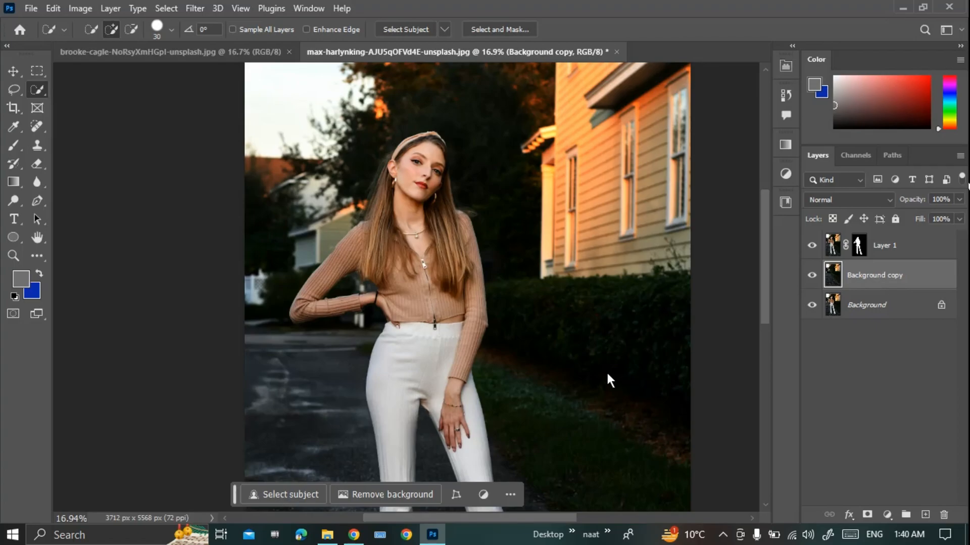
click(195, 8)
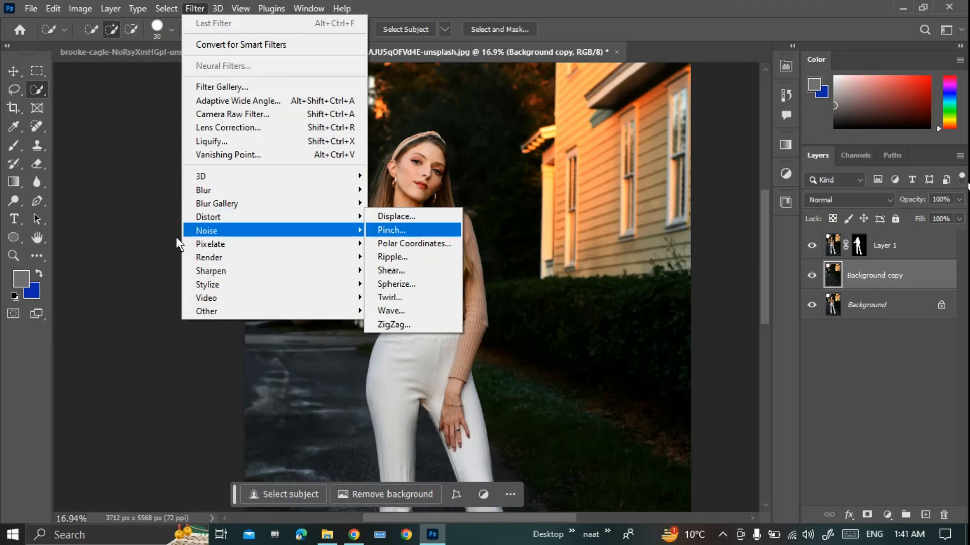
mouse_move(315, 203)
click(394, 230)
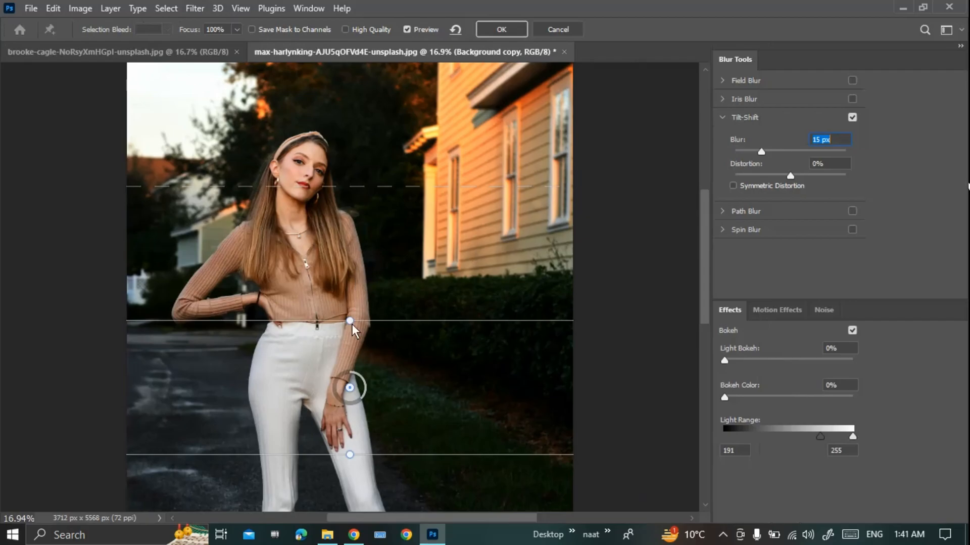
drag(352, 387, 344, 321)
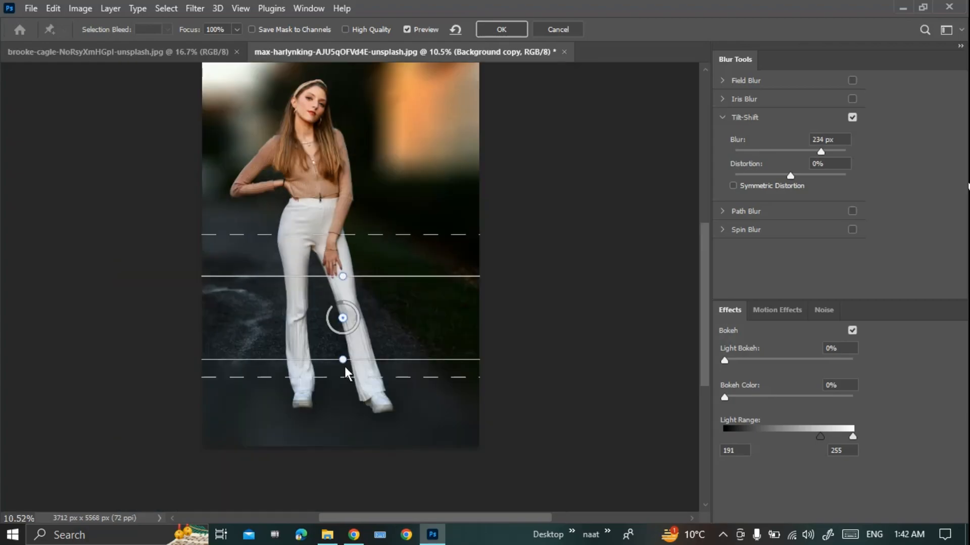
- Bring both Tilt-Shift focus lines onto the blur centre and spread the dashed transition lines to her waist and just below her shoes
drag(345, 368, 342, 411)
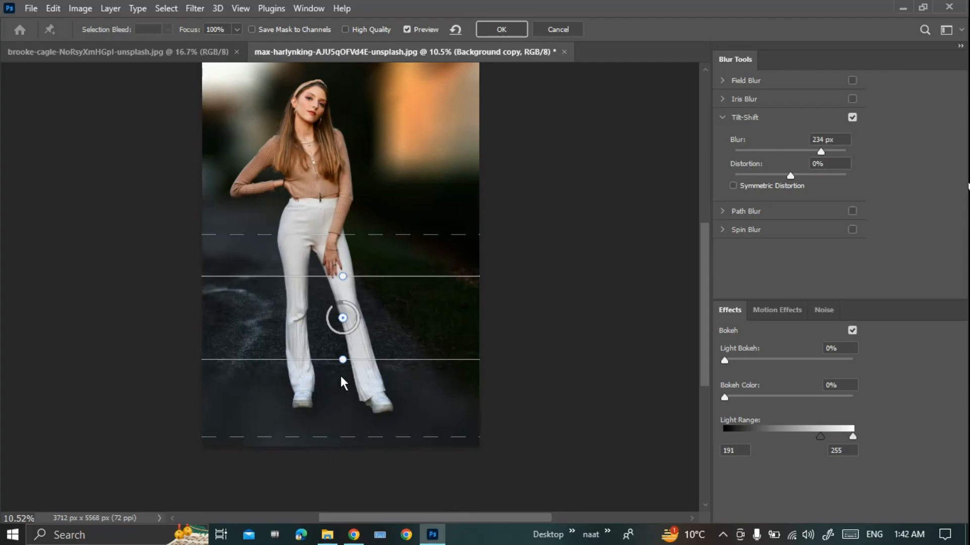
drag(342, 360, 342, 318)
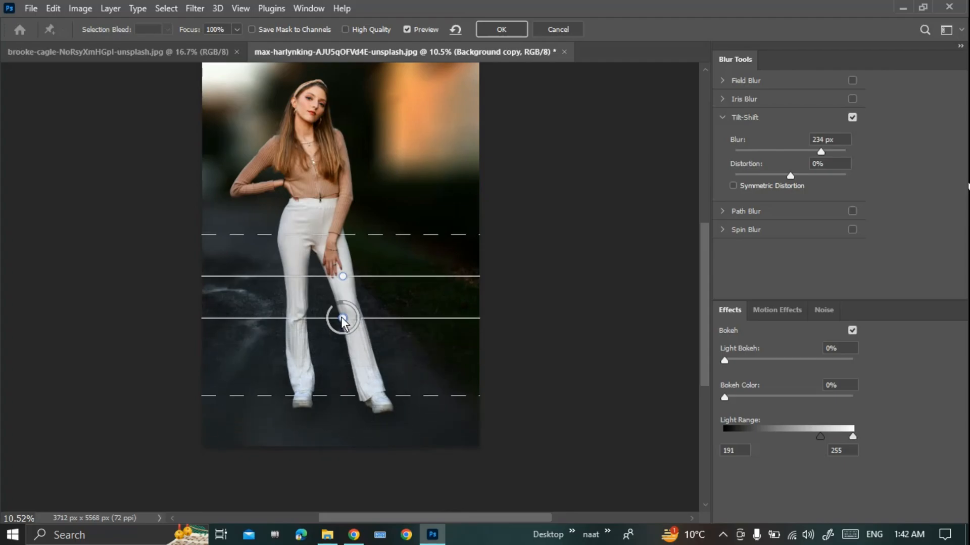
drag(343, 276, 346, 318)
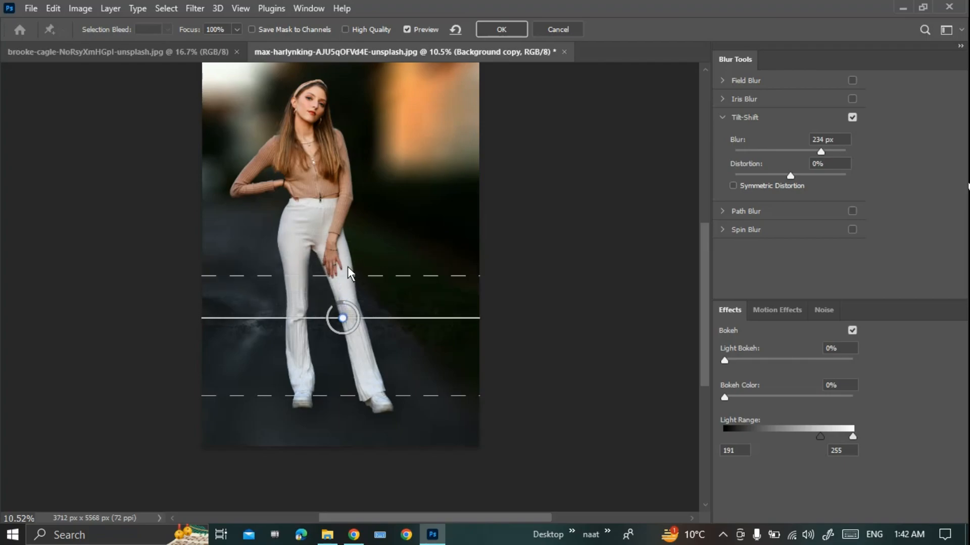
mouse_move(348, 273)
mouse_down()
mouse_move(345, 239)
mouse_move(344, 270)
mouse_up()
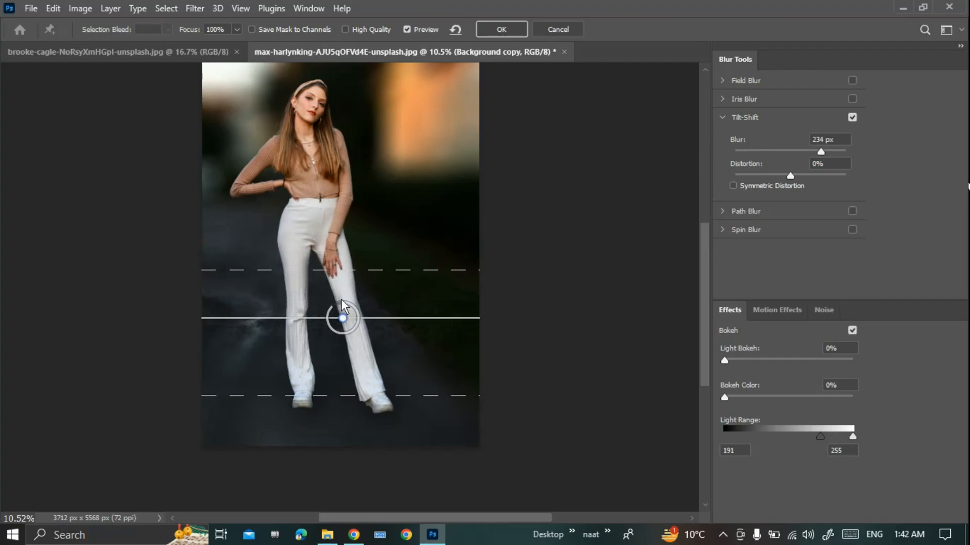
drag(345, 399, 346, 421)
drag(336, 240, 342, 210)
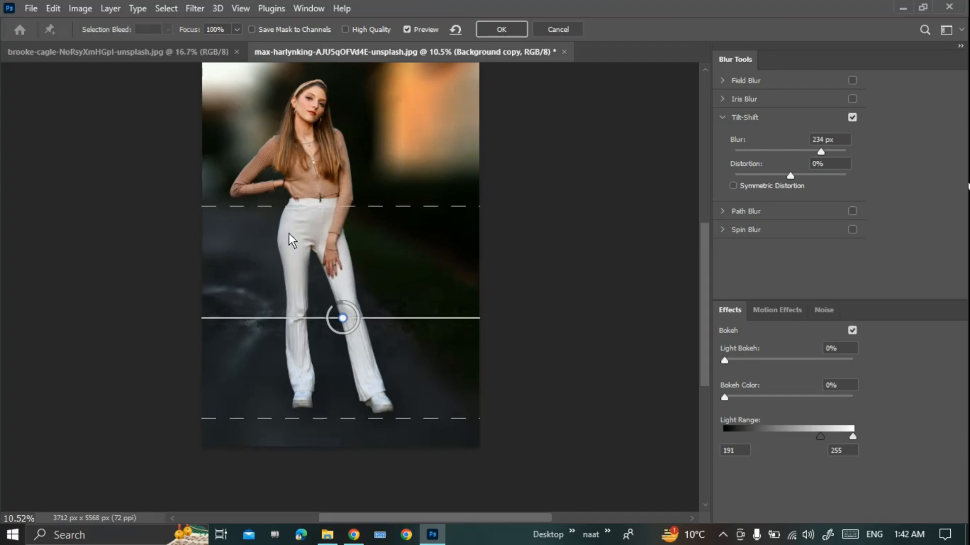
- Reduce the Tilt-Shift blur to 148 px and set Light Bokeh to 50%
drag(336, 315, 334, 318)
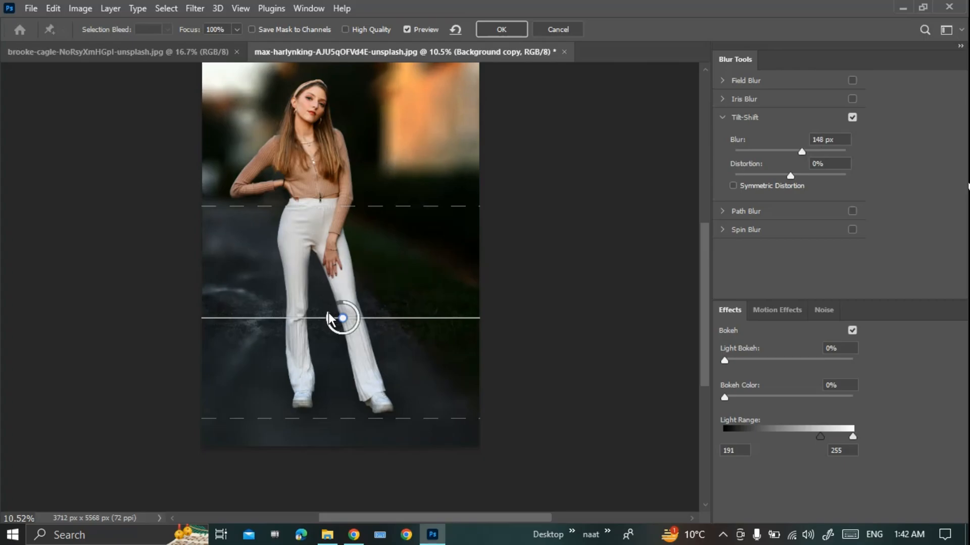
drag(495, 271, 493, 328)
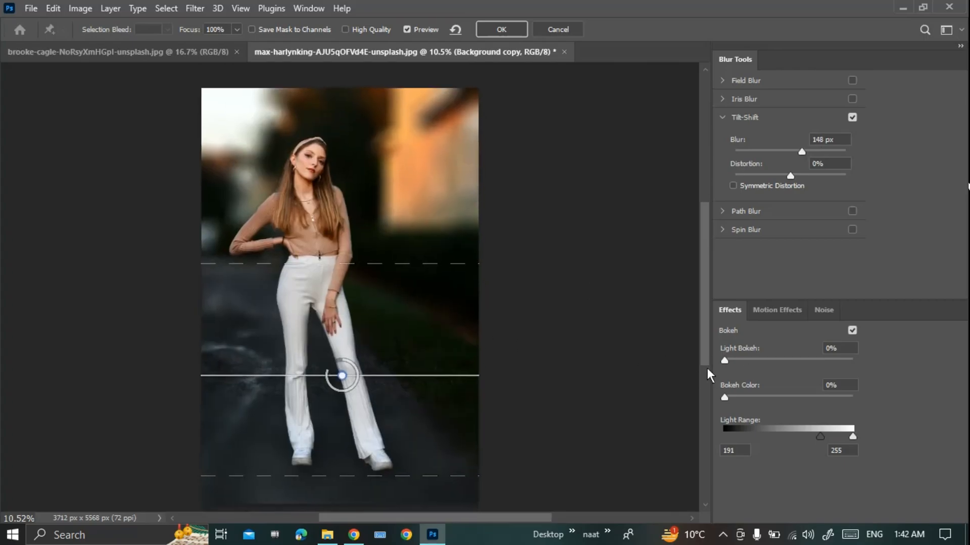
drag(726, 361, 786, 360)
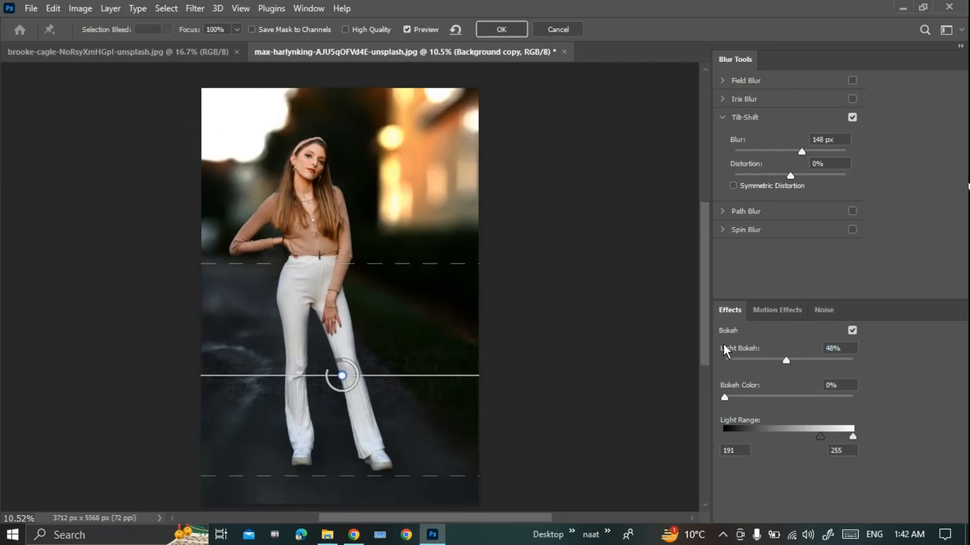
mouse_move(786, 359)
mouse_down()
mouse_move(803, 358)
mouse_move(790, 359)
mouse_up()
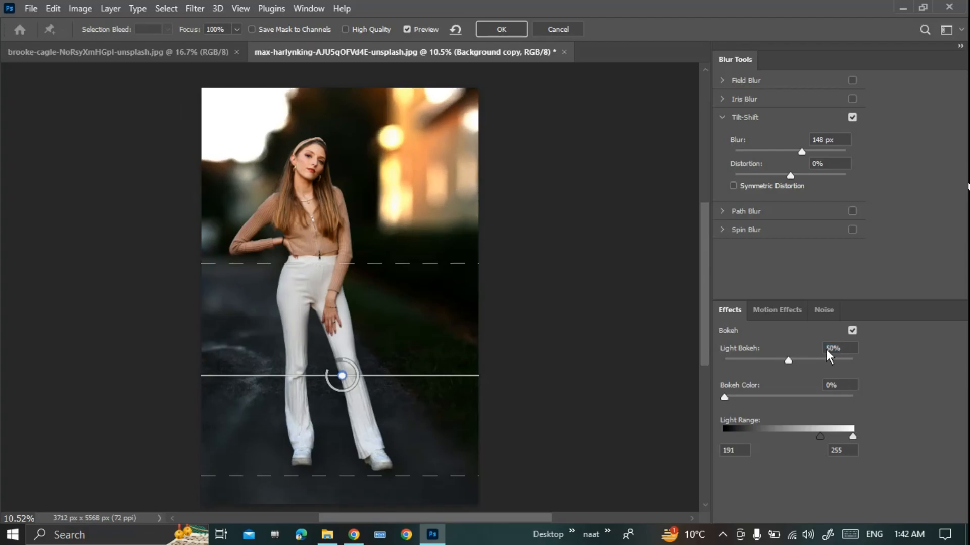
- Set Bokeh Color to 50% and adjust the Light Range to 161–240
drag(723, 395, 783, 383)
text(50)
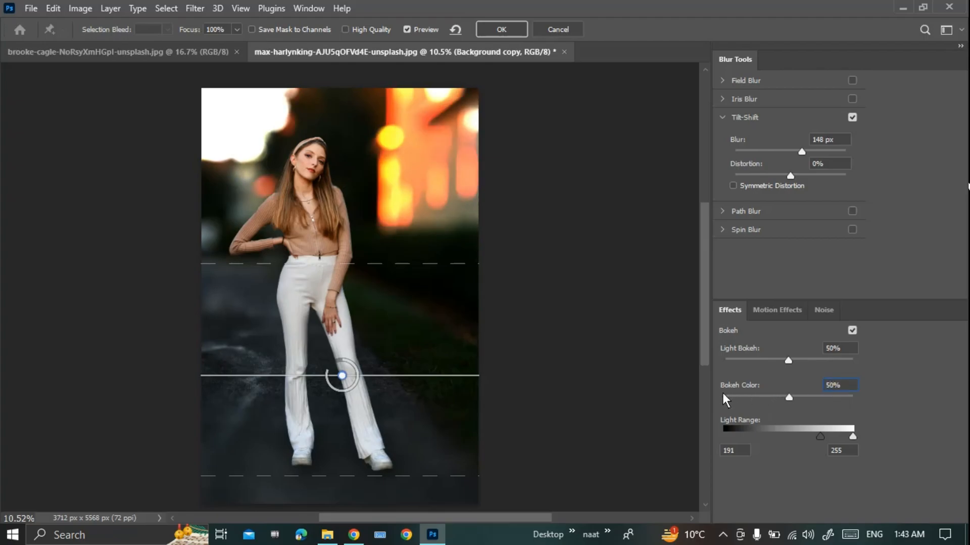
mouse_move(820, 436)
mouse_down()
mouse_move(804, 434)
mouse_move(851, 432)
mouse_move(806, 432)
mouse_up()
- Check the whole blurred image and apply the Tilt-Shift blur to Background copy
scroll(541, 295, down, 1)
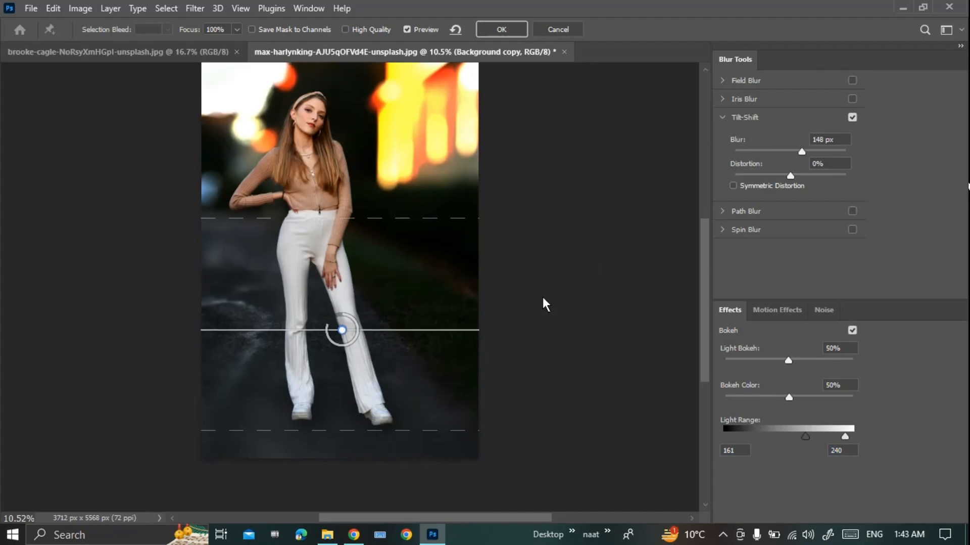
scroll(538, 296, down, 3)
scroll(453, 311, up, 1)
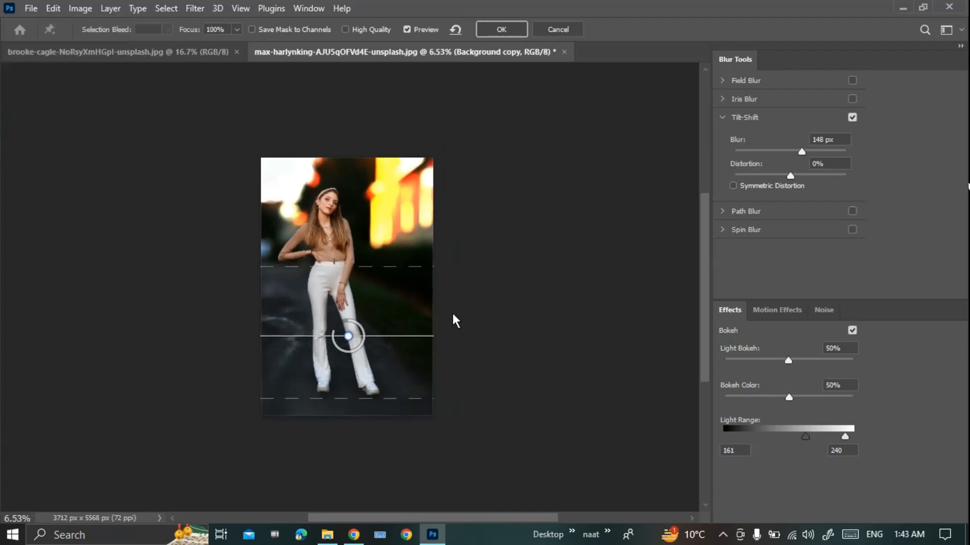
scroll(453, 311, up, 2)
key(alt+space)
key(Escape)
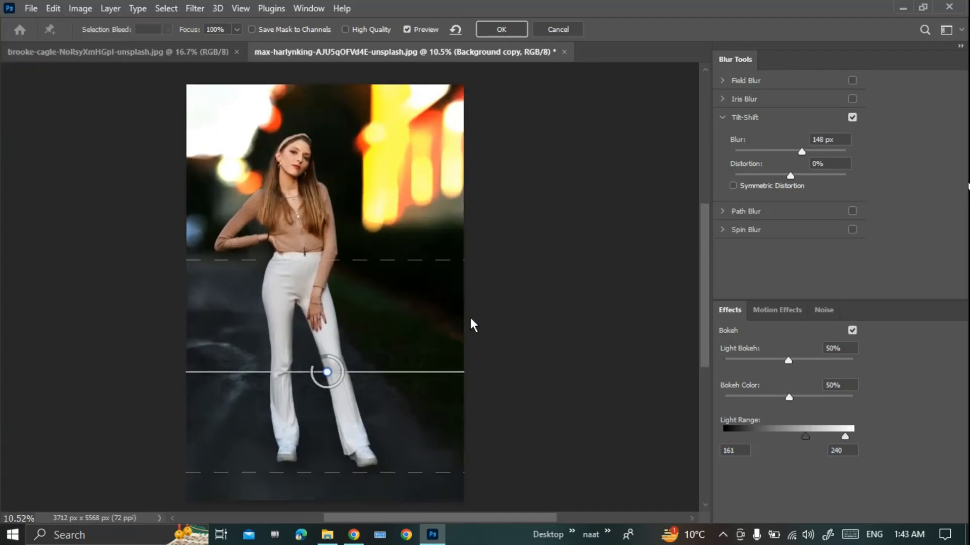
drag(477, 294, 498, 292)
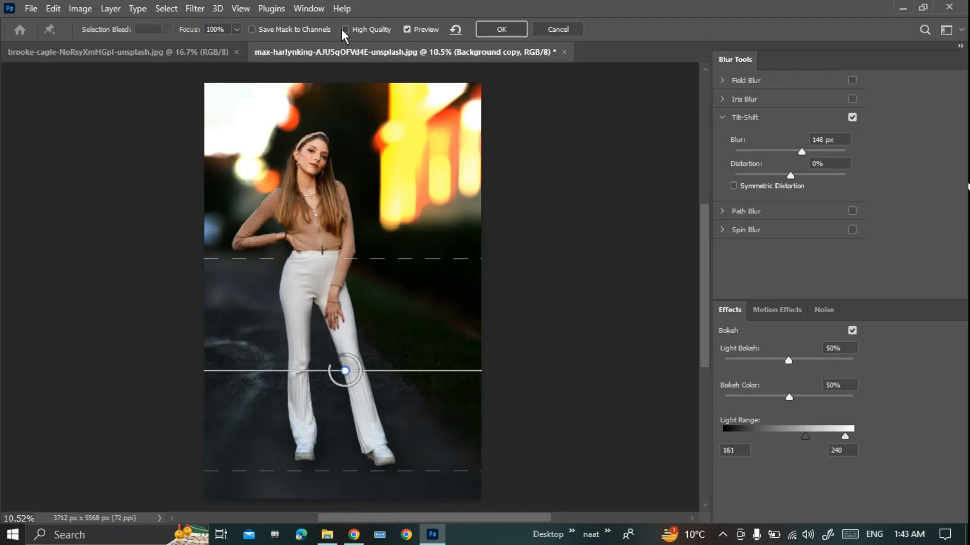
click(498, 29)
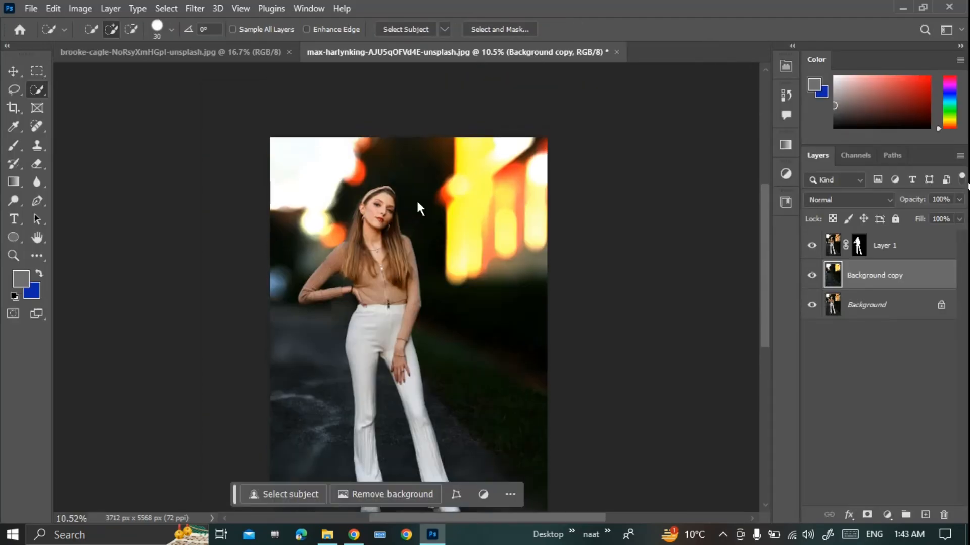
scroll(398, 350, up, 2)
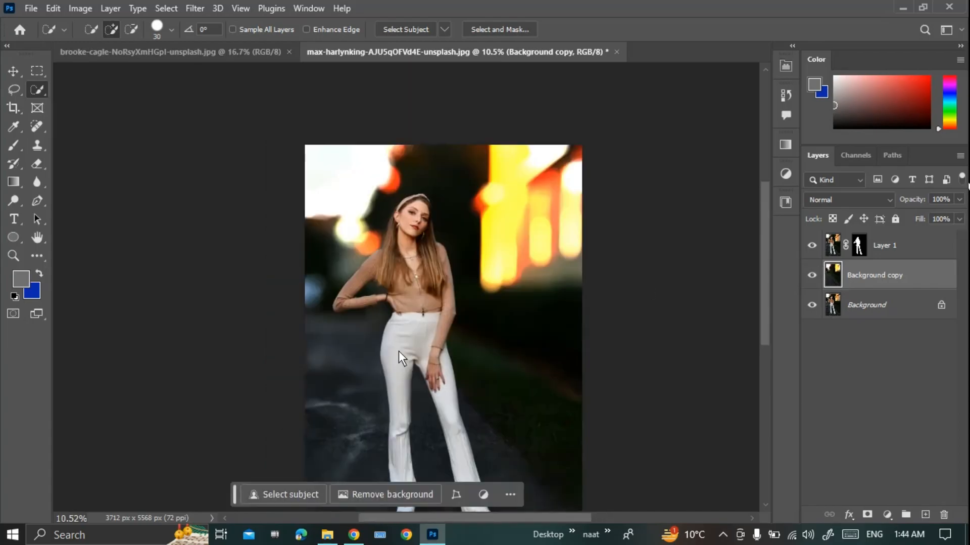